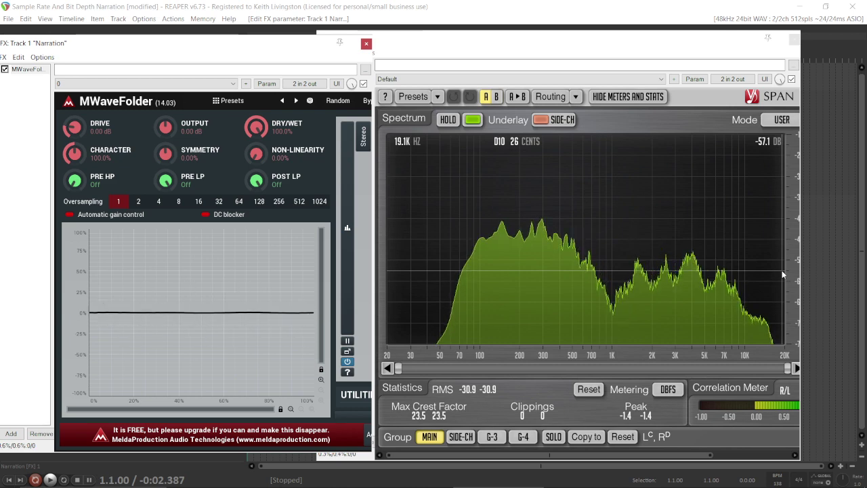
pyautogui.click(782, 275)
pyautogui.moveTo(466, 483)
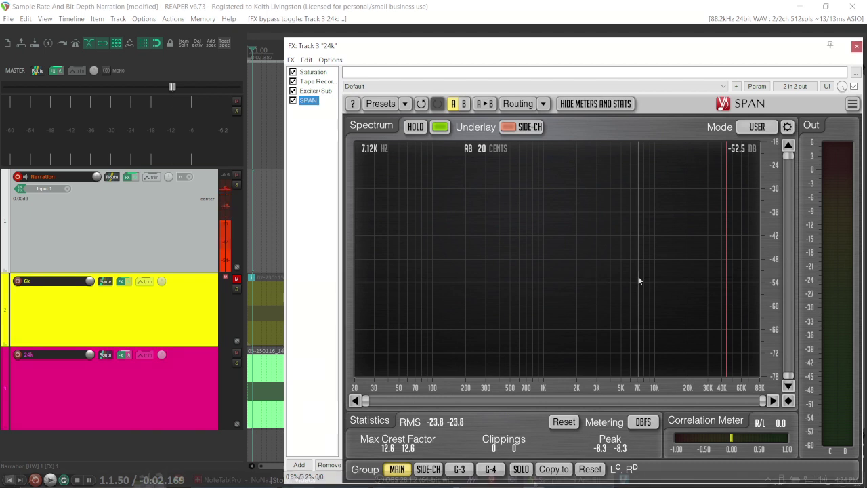
# Step: Close the 6k track's FX chain window, leaving only the session's tracks in view
pyautogui.moveTo(534, 481)
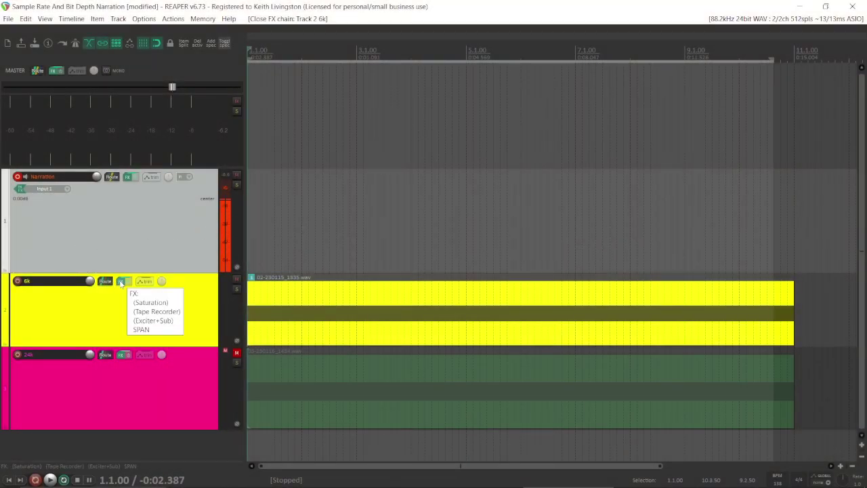
# Step: Open the 6k track's FX chain, play the clean 6k tone briefly, then show bypassed Saturation (Amount 100.0)
pyautogui.click(121, 282)
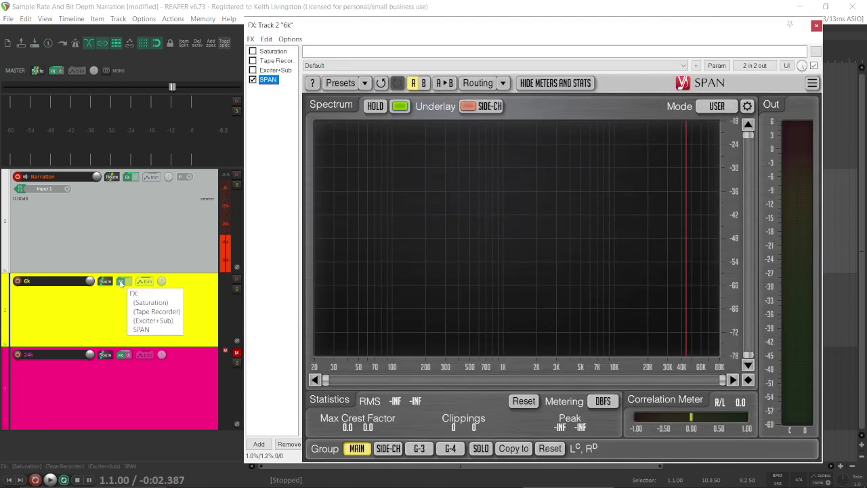
pyautogui.press('space')
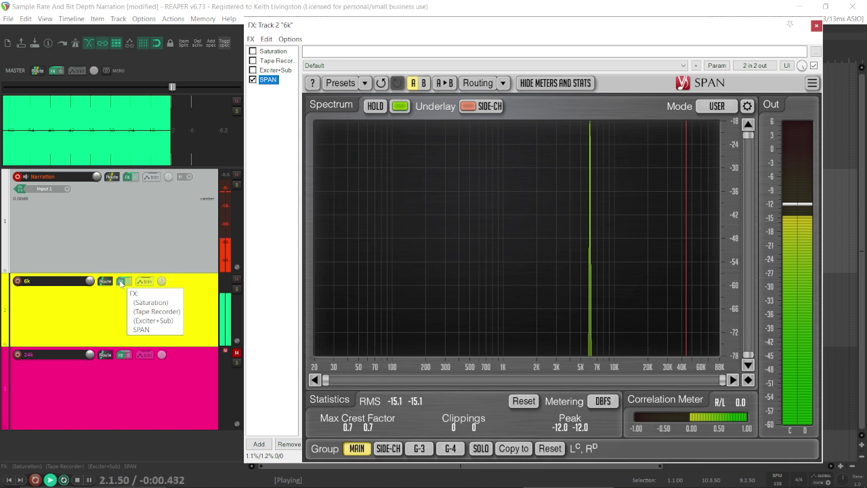
pyautogui.press('space')
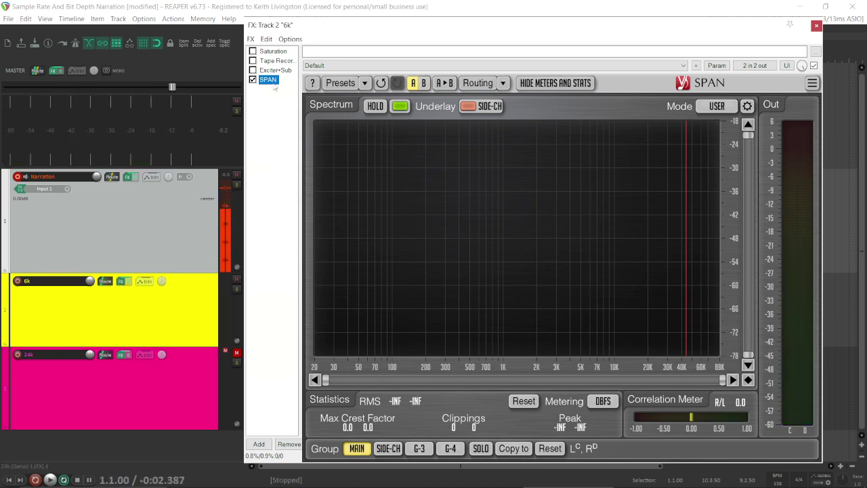
pyautogui.click(273, 53)
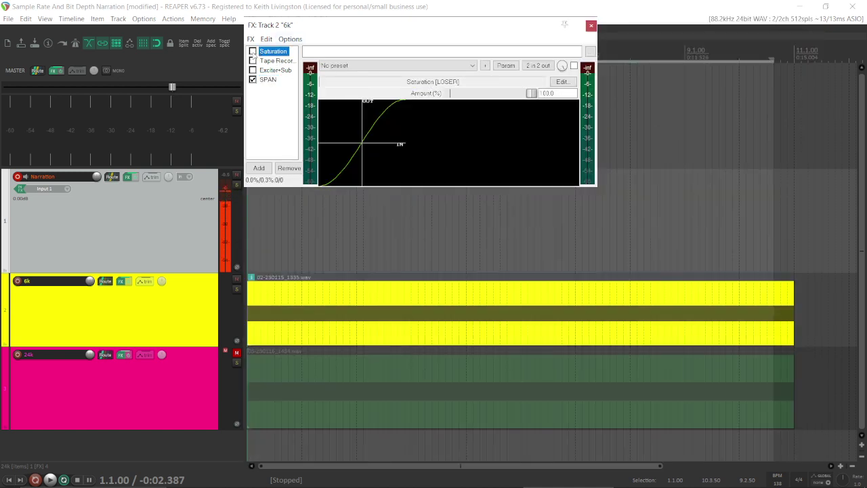
# Step: Enable Saturation on the 6k track and compare SPAN's 18 kHz alias tone with Saturation off and on
pyautogui.click(252, 52)
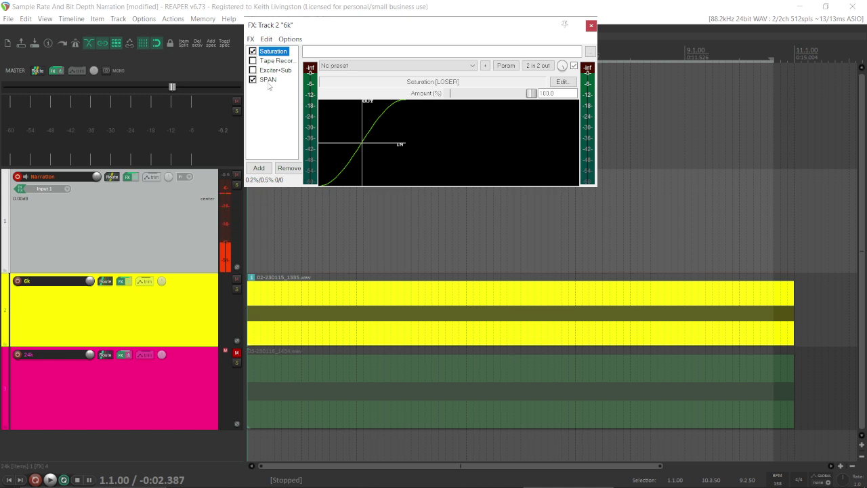
pyautogui.click(268, 81)
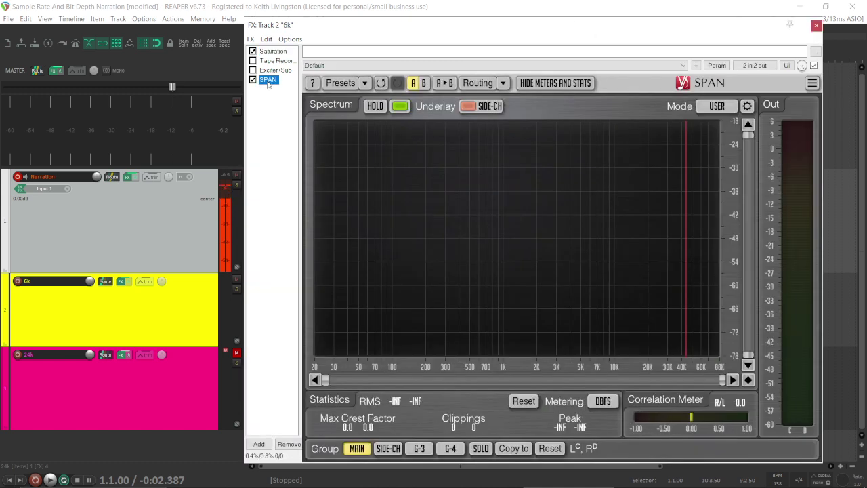
pyautogui.press('space')
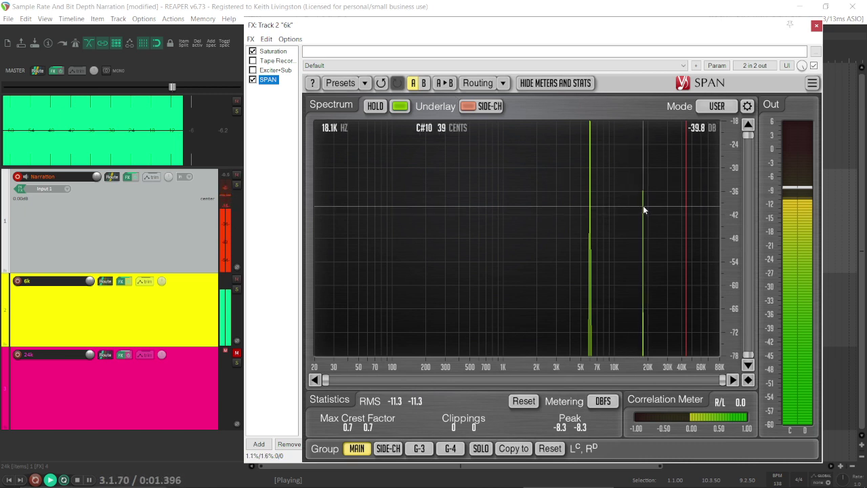
pyautogui.click(253, 52)
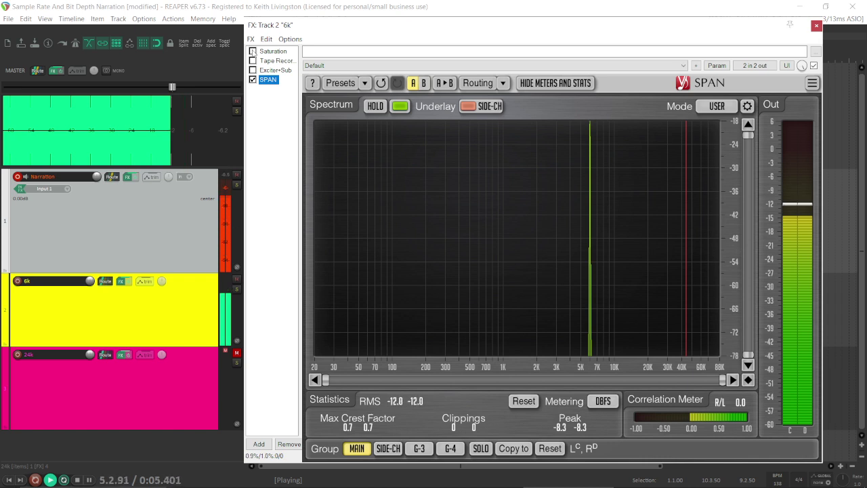
pyautogui.click(253, 51)
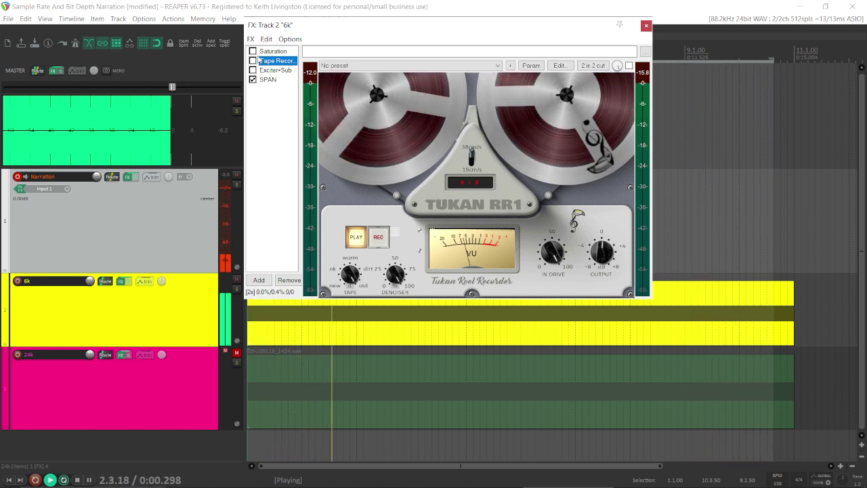
# Step: Try Tape Recorder on the 6k track while watching SPAN, then bypass it again
pyautogui.click(254, 60)
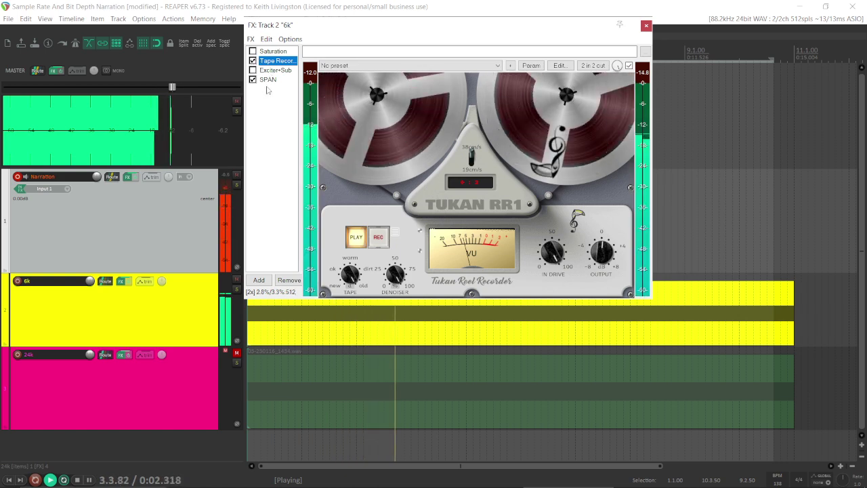
pyautogui.click(267, 79)
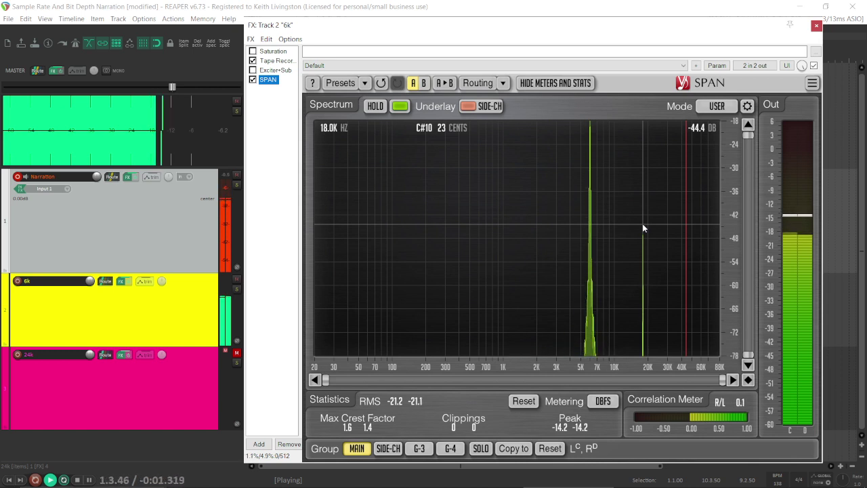
pyautogui.click(253, 60)
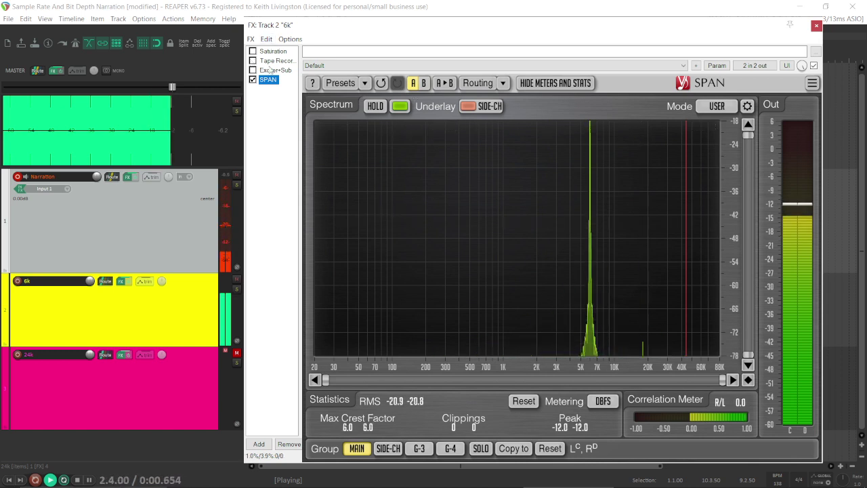
# Step: Switch on Exciter+Sub for the 6k track and view its extra tones above 6 kHz in SPAN
pyautogui.click(270, 70)
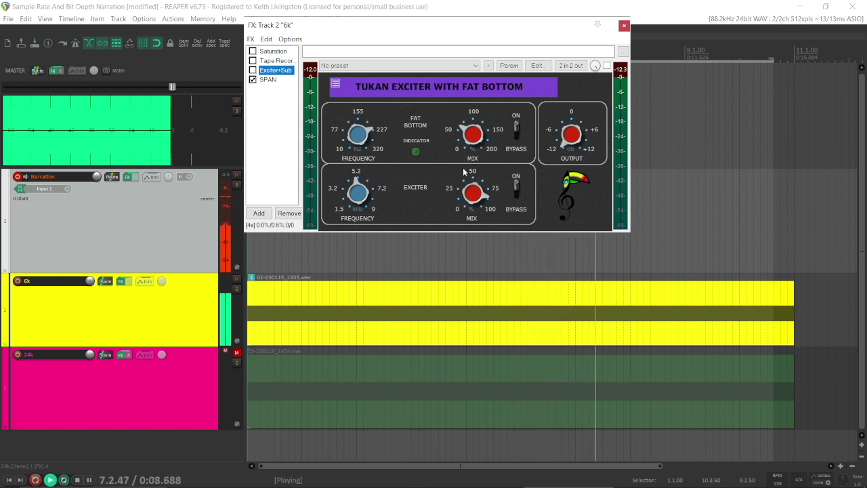
pyautogui.click(253, 70)
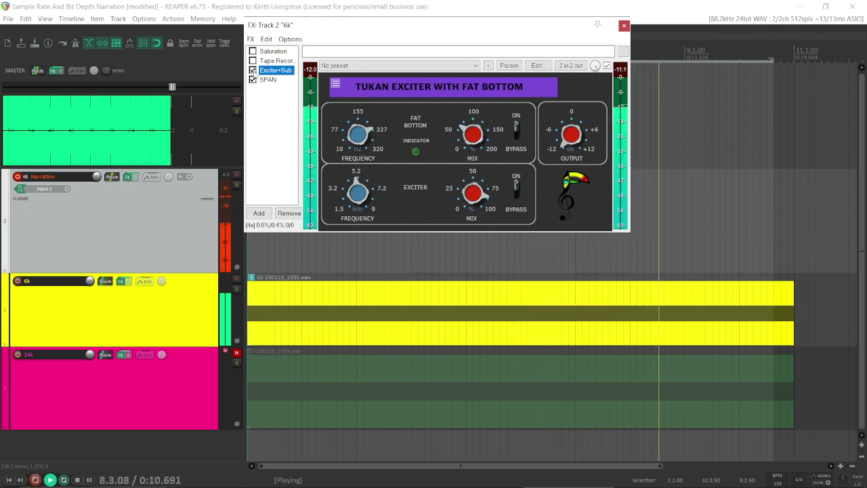
pyautogui.click(269, 80)
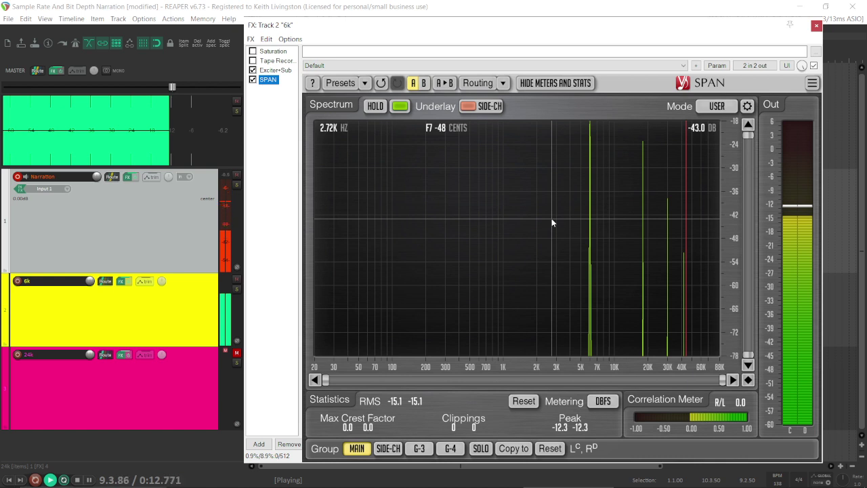
# Step: Bring up the 24k track's FX chain with only SPAN active and the 6k track muted
pyautogui.moveTo(502, 483)
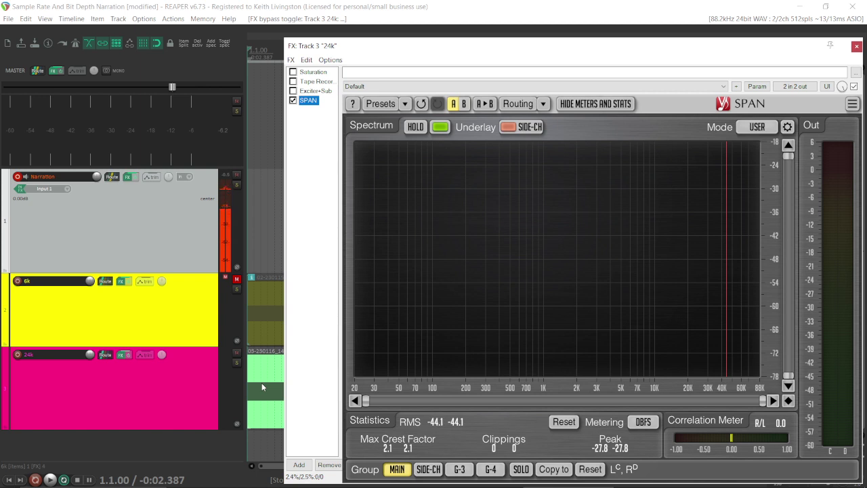
# Step: Play the 24k tone and try Saturation on, then bypassed, while watching SPAN
pyautogui.press('space')
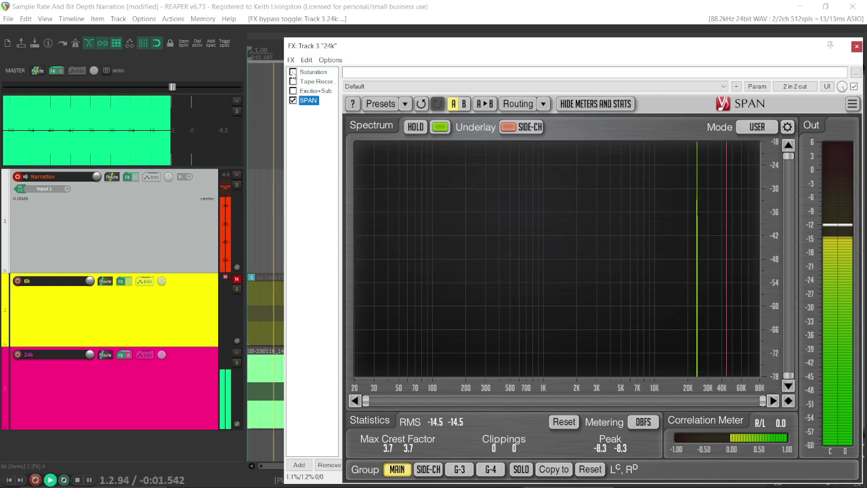
pyautogui.click(294, 72)
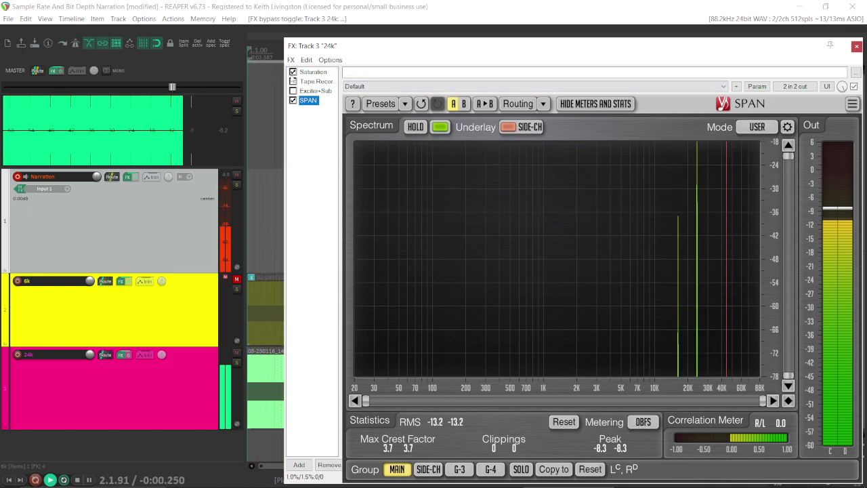
pyautogui.click(293, 72)
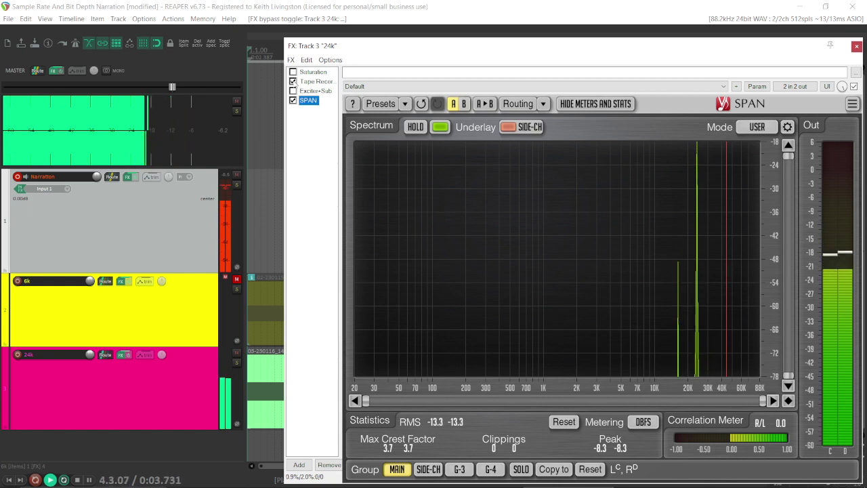
# Step: Bypass Tape Recorder and enable Exciter+Sub on the 24k track, returning to the SPAN view
pyautogui.click(292, 82)
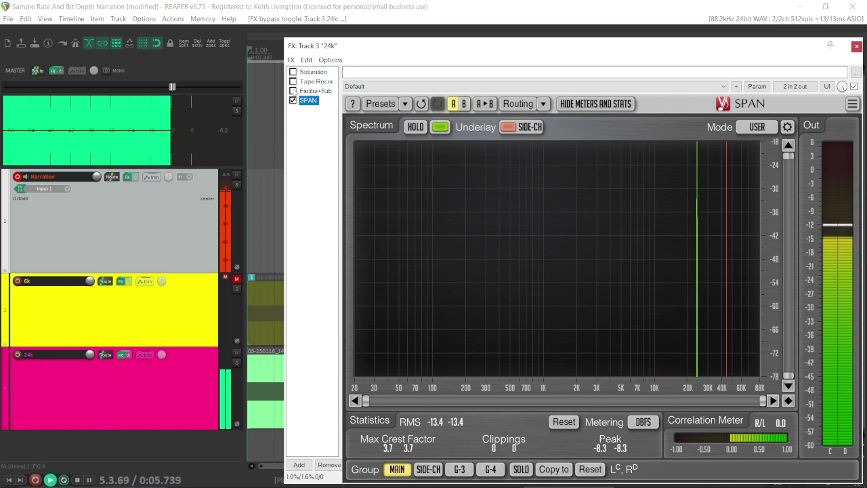
pyautogui.click(292, 91)
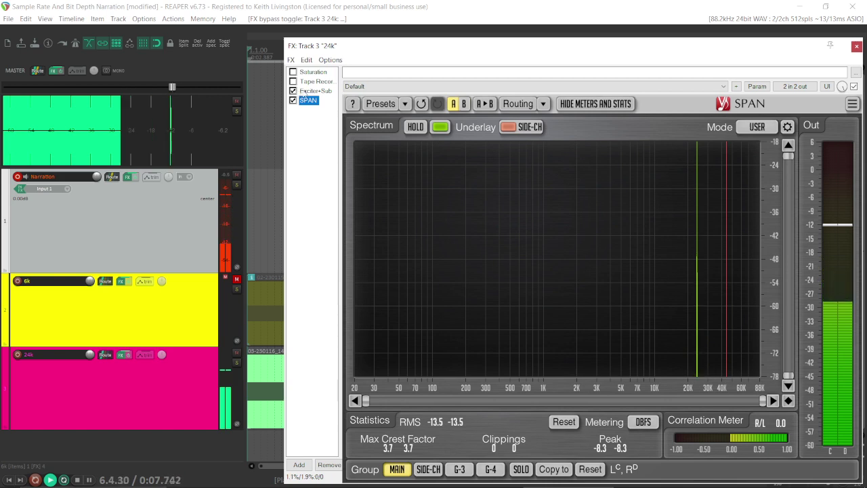
pyautogui.click(304, 91)
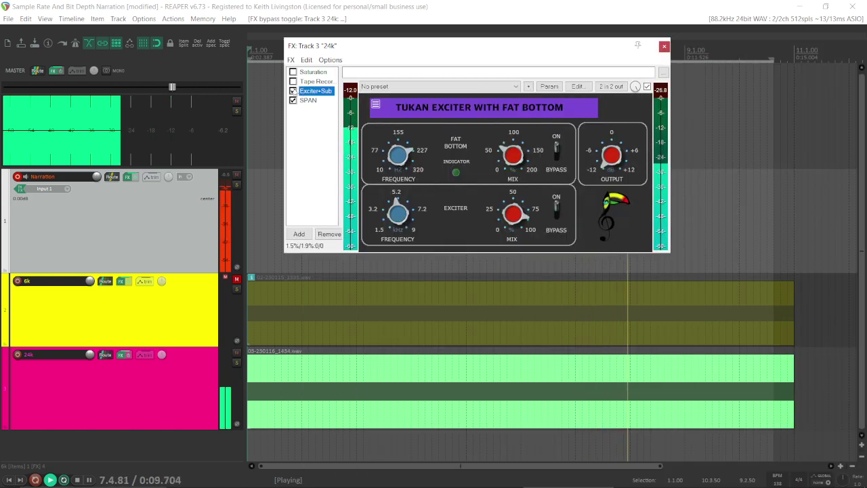
pyautogui.click(307, 101)
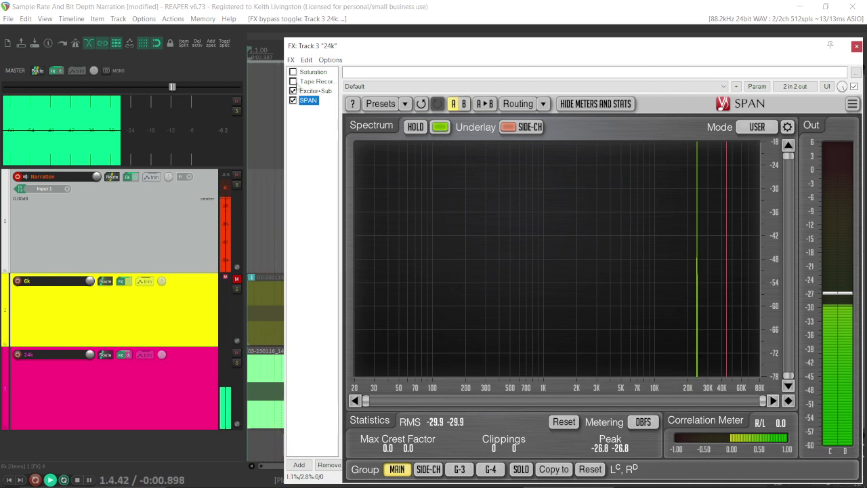
# Step: Toggle Saturation on the 24k track, ending with Tape Recorder's interface displayed
pyautogui.click(293, 71)
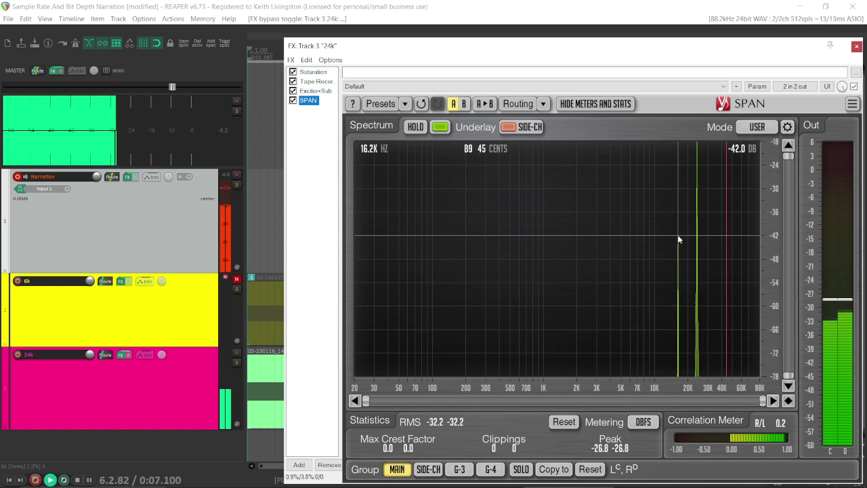
pyautogui.moveTo(544, 483)
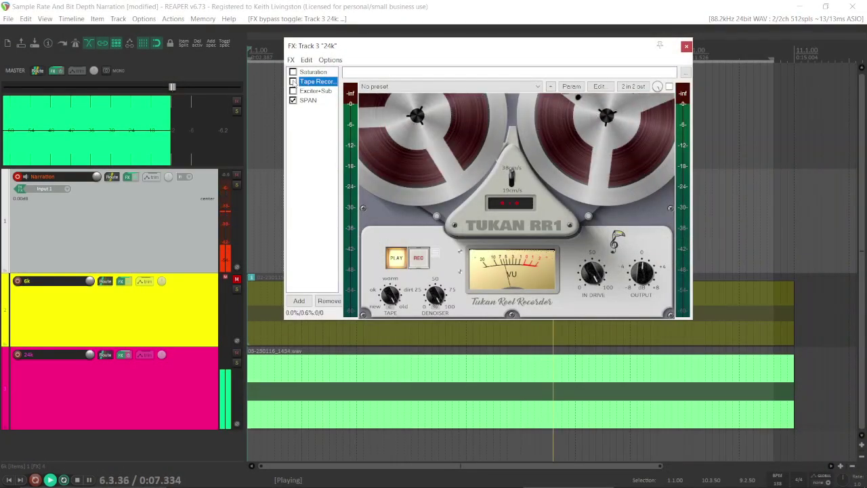
# Step: Oversample Tape Recorder up to 176.4k/192k and confirm SPAN shows one clean tone line
pyautogui.click(308, 100)
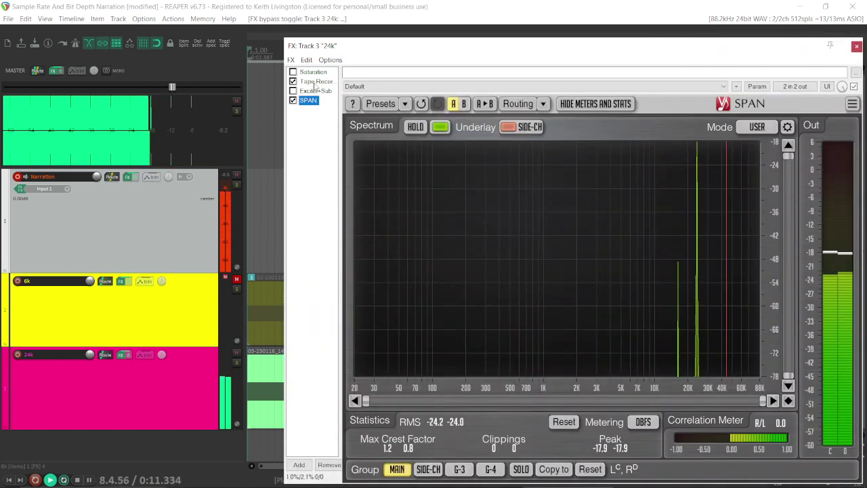
pyautogui.rightClick(315, 82)
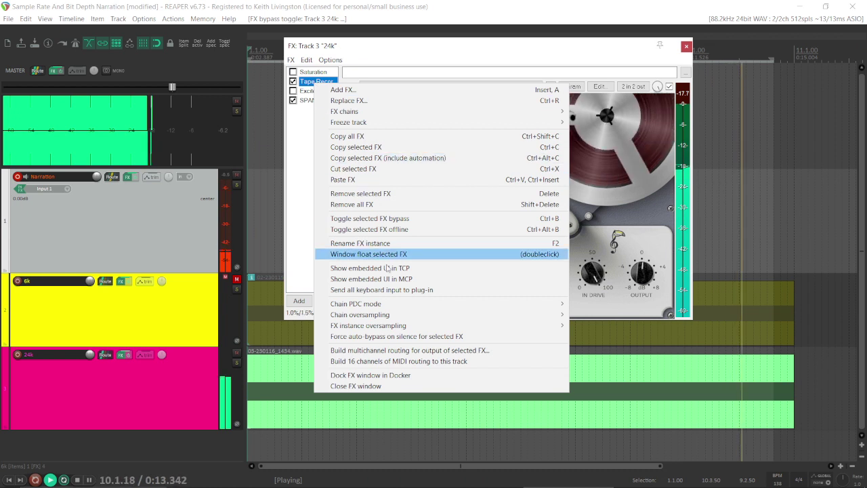
pyautogui.moveTo(409, 326)
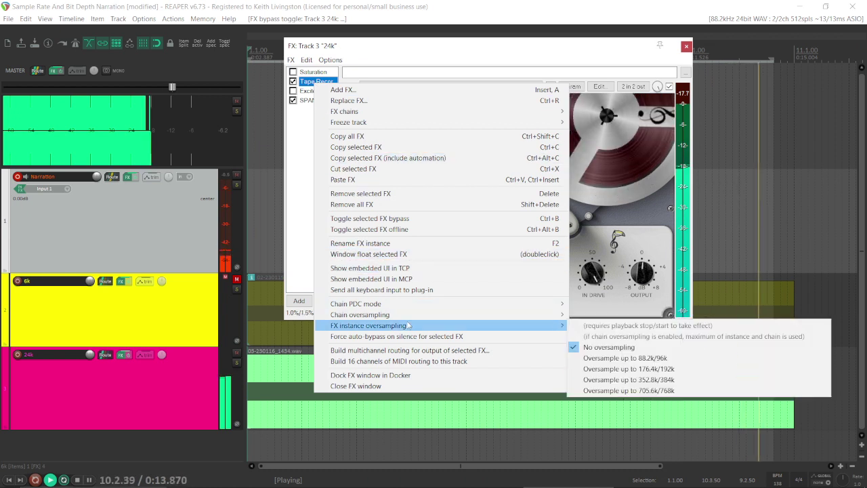
pyautogui.click(620, 369)
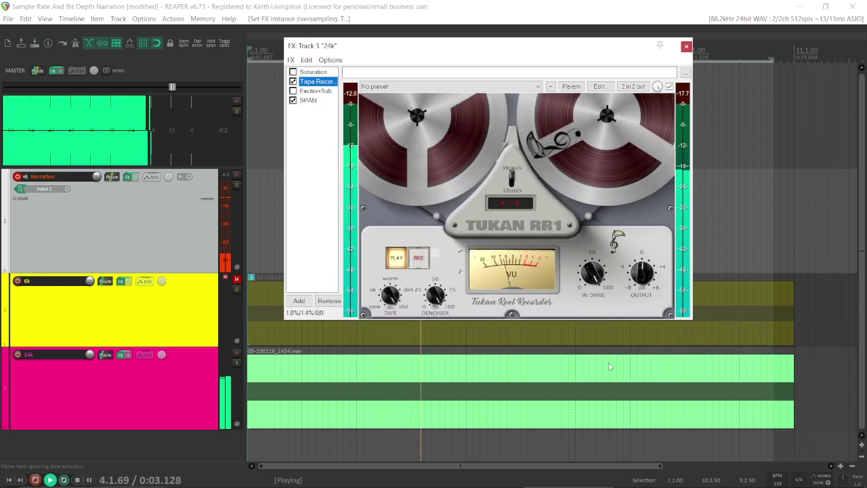
pyautogui.click(308, 100)
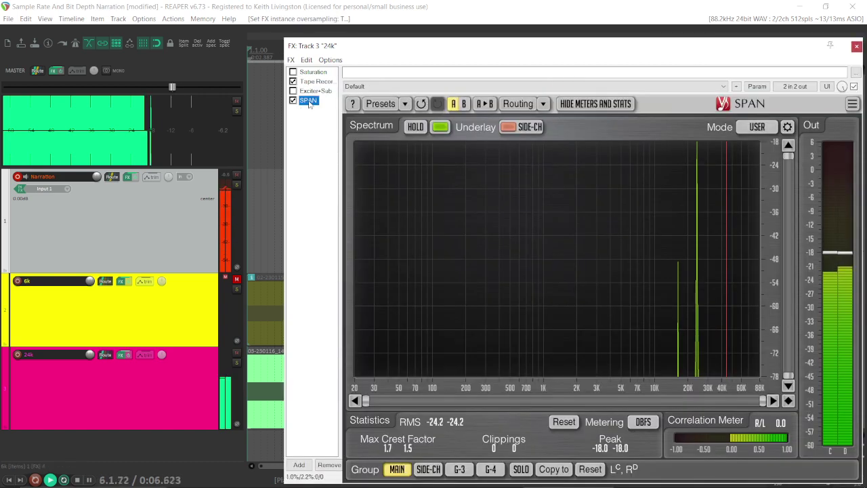
pyautogui.press('space')
pyautogui.press('space')
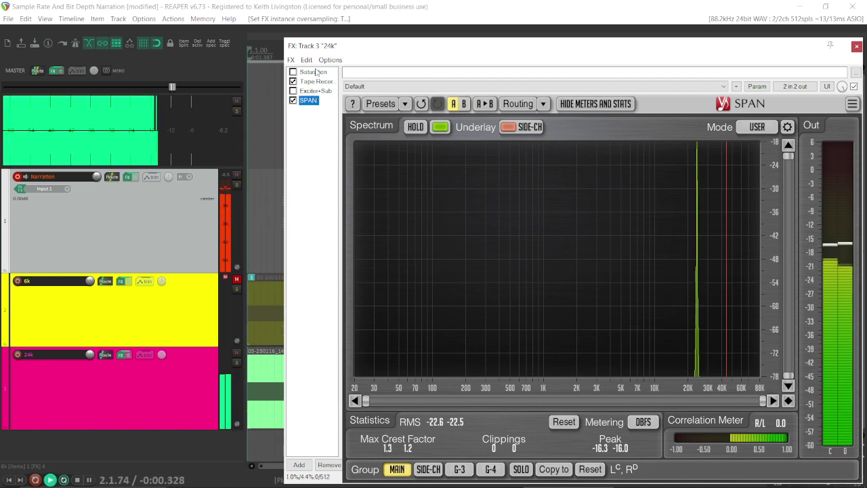
# Step: Re-enable Saturation oversampled up to 176.4k/192k and check SPAN for a single alias-free tone
pyautogui.click(293, 72)
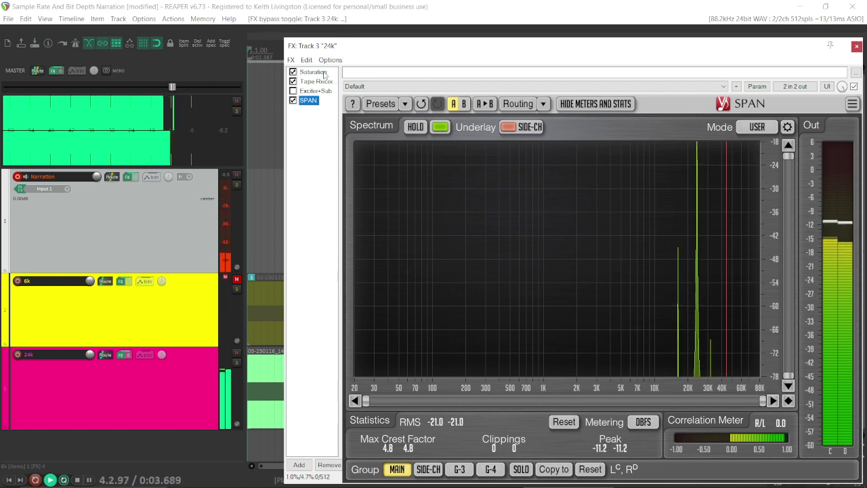
pyautogui.click(325, 73)
pyautogui.rightClick(323, 72)
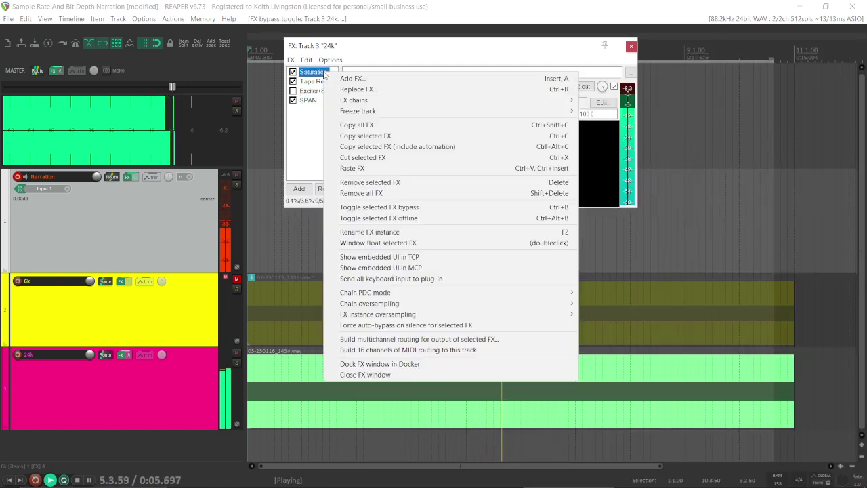
pyautogui.moveTo(380, 317)
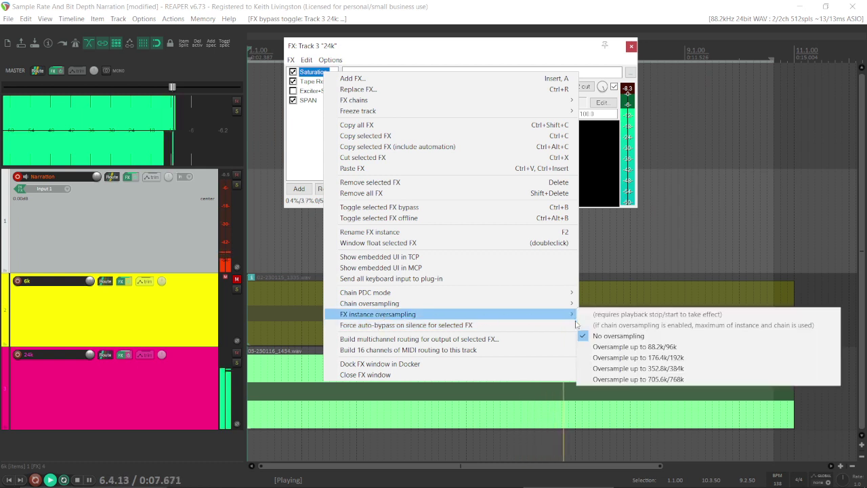
pyautogui.click(616, 357)
pyautogui.press('space')
pyautogui.press('space')
pyautogui.click(308, 100)
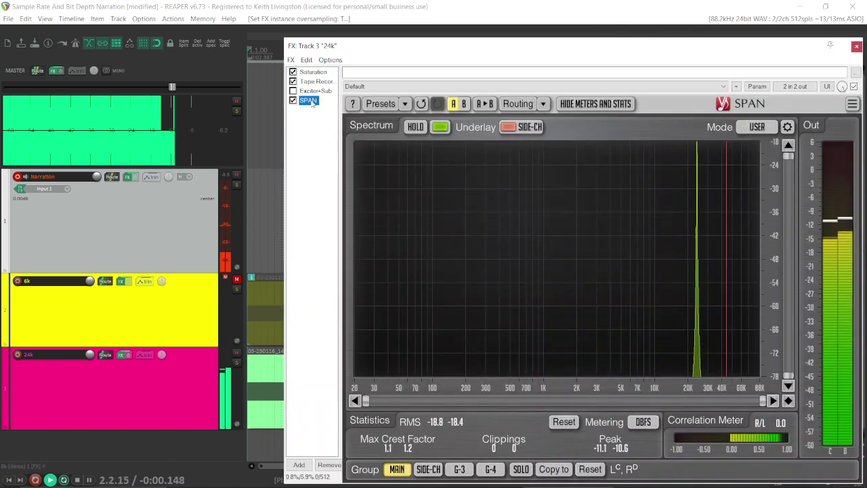
# Step: Re-enable the Exciter+Sub plug-in on the 24k track so all four plug-ins are active
pyautogui.click(292, 91)
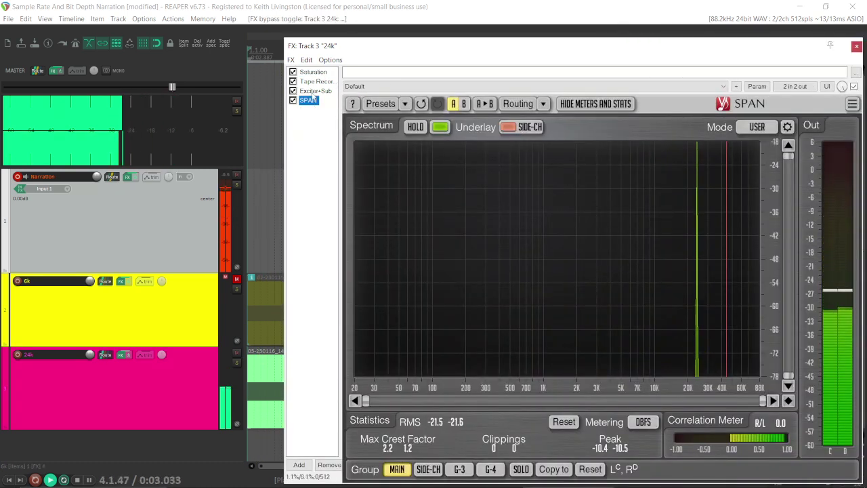